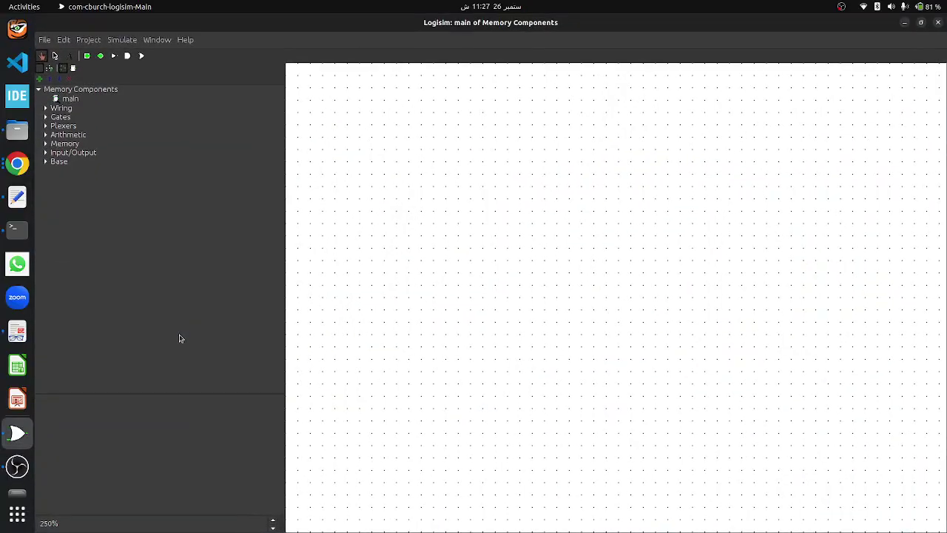
- Place a RAM component on the canvas and open its address and data bit width settings
click(46, 144)
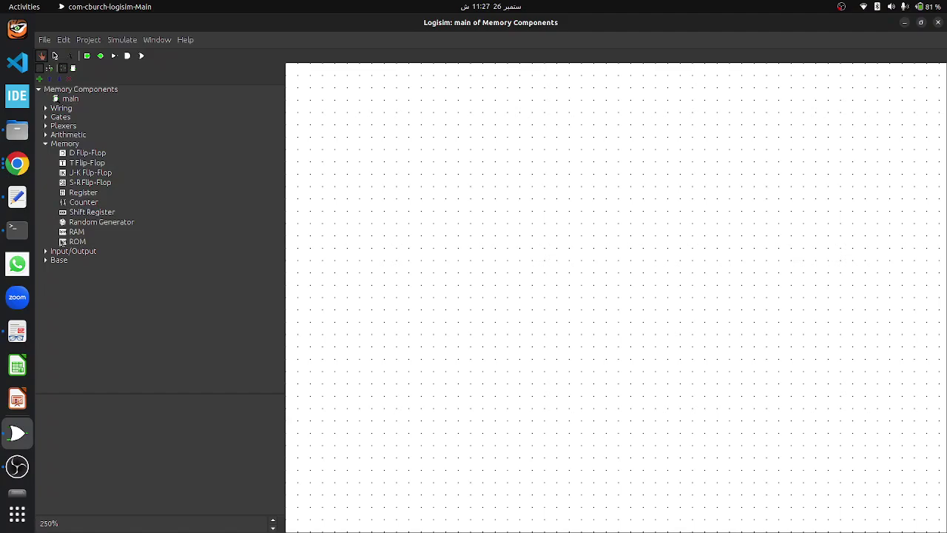
click(74, 232)
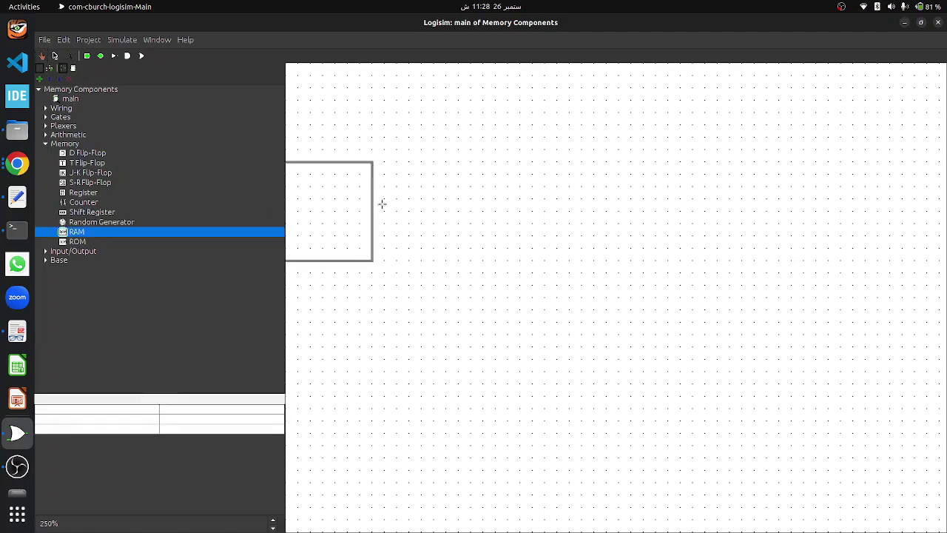
click(575, 200)
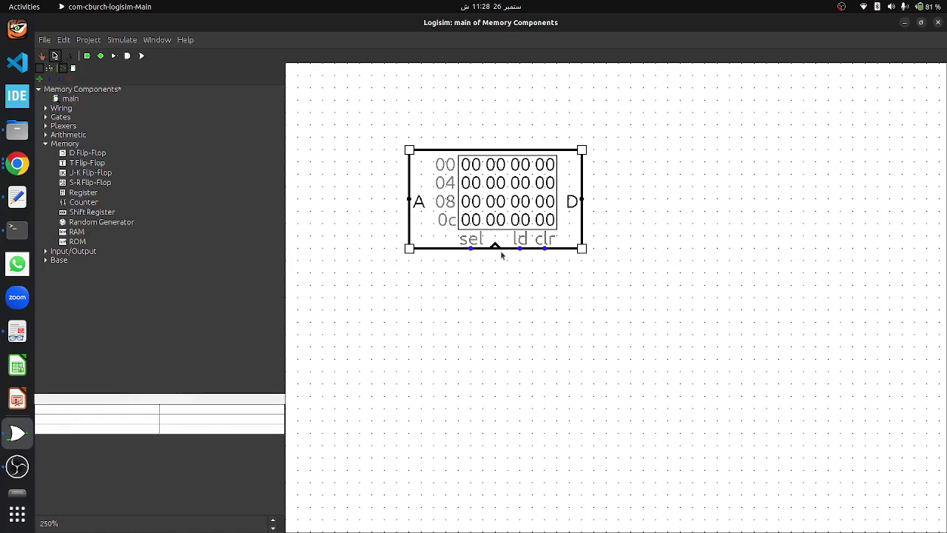
click(201, 416)
click(201, 414)
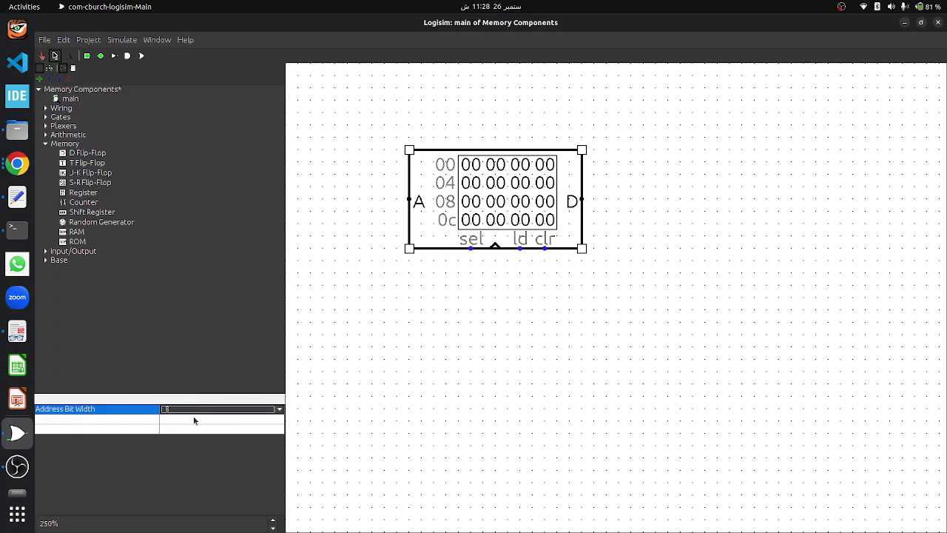
click(193, 419)
click(193, 420)
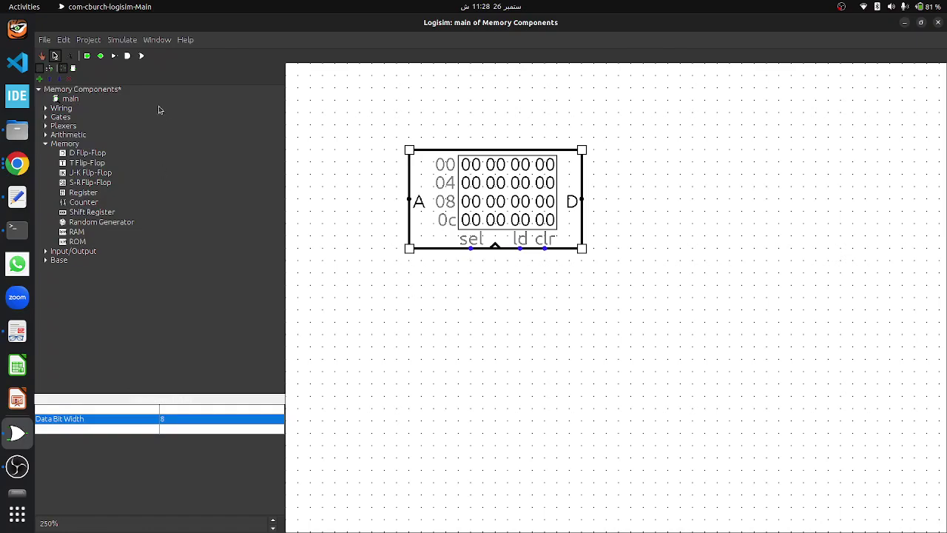
- Place an input pin below the RAM and wire it to the ld port
click(87, 56)
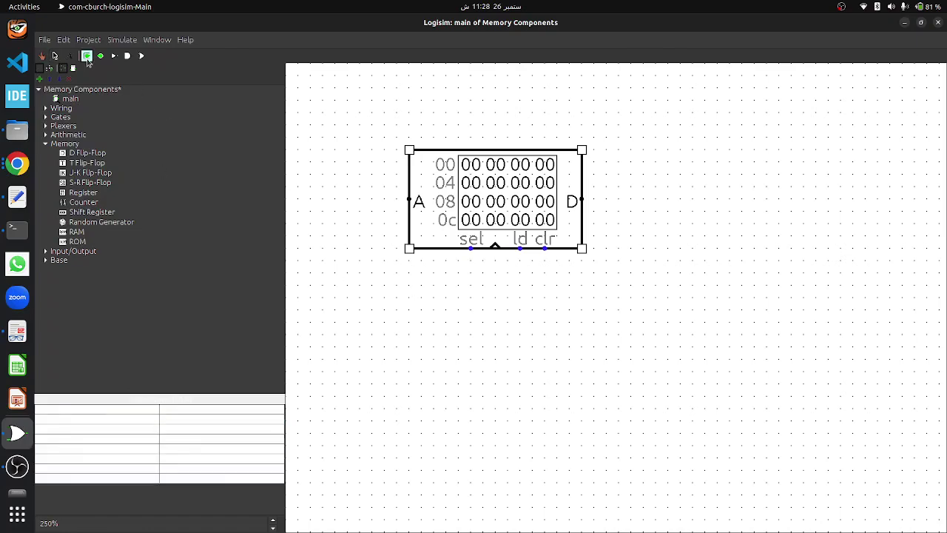
click(499, 285)
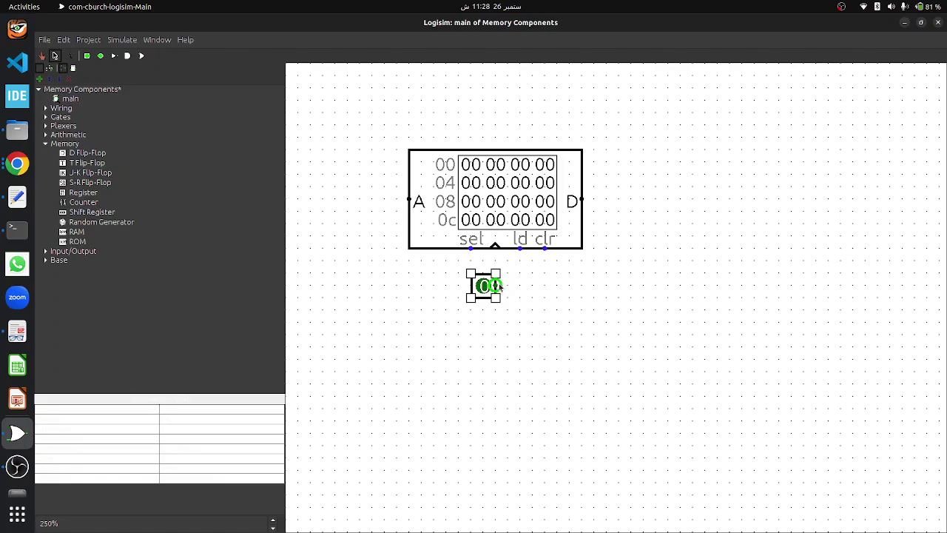
drag(500, 287, 521, 249)
- Add an input pin wired to the RAM's address port A and set its data bits to 8
click(87, 57)
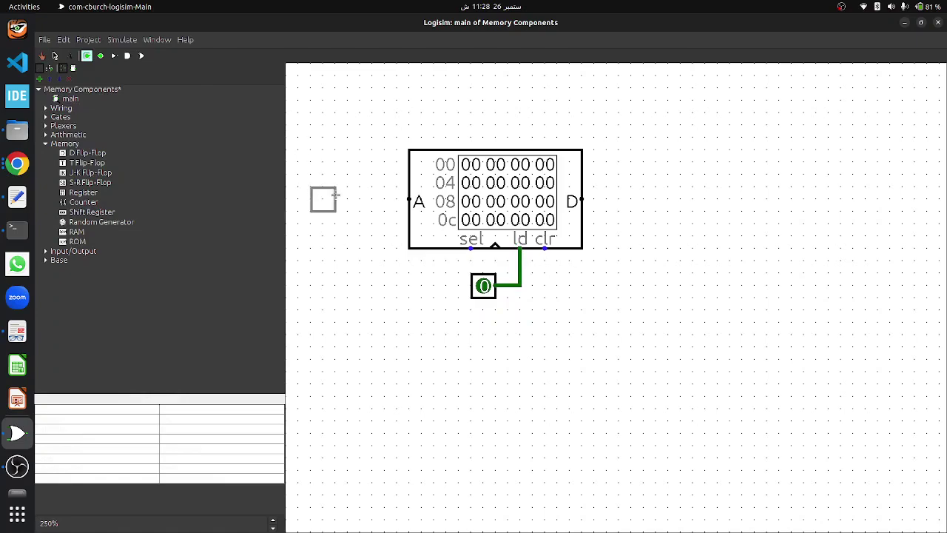
click(324, 199)
drag(336, 199, 408, 199)
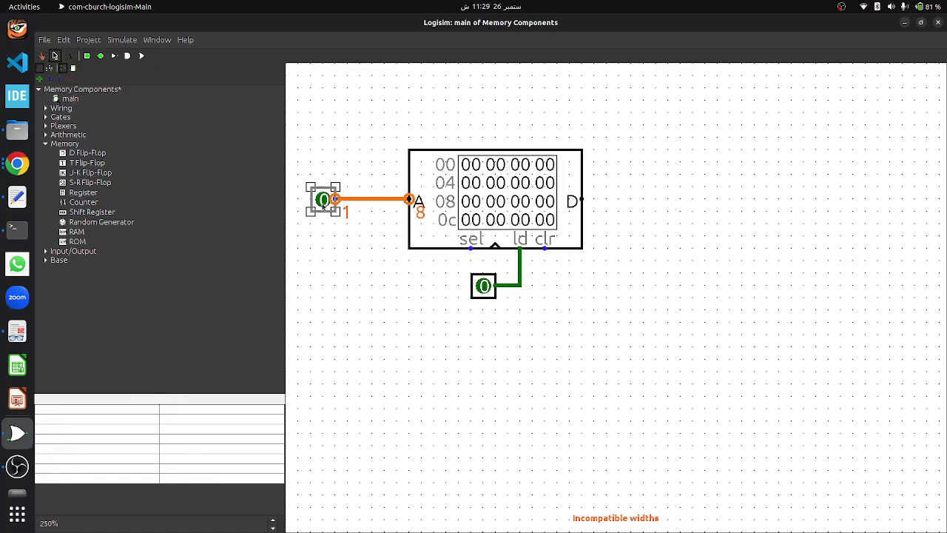
click(201, 420)
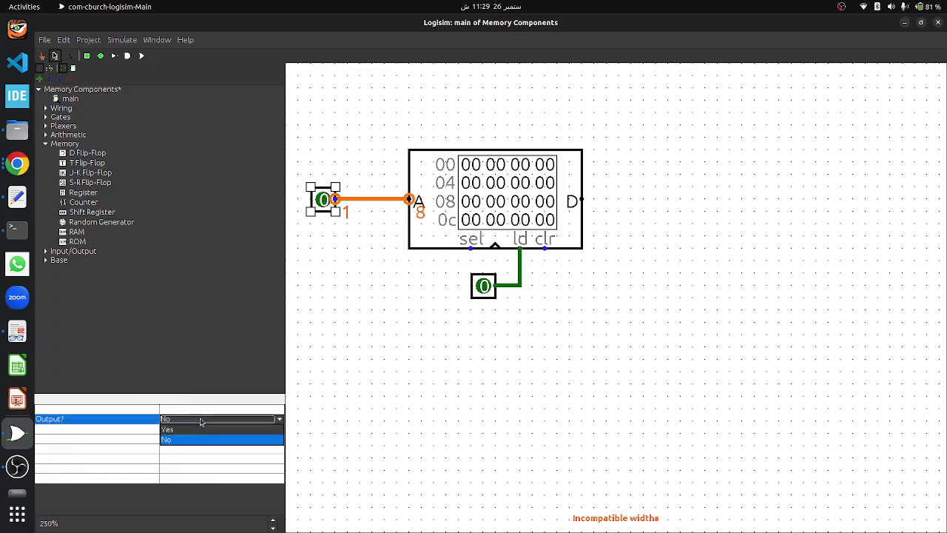
click(142, 437)
click(172, 435)
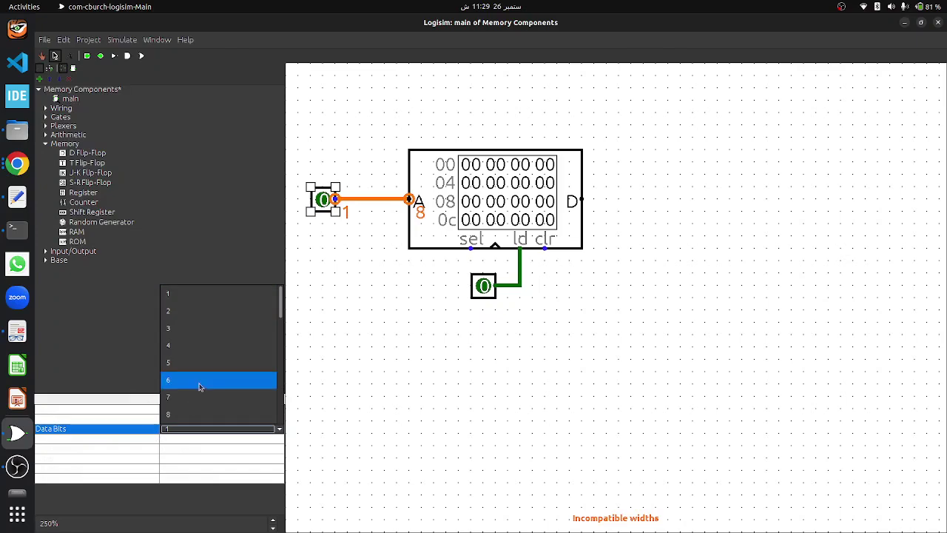
click(190, 412)
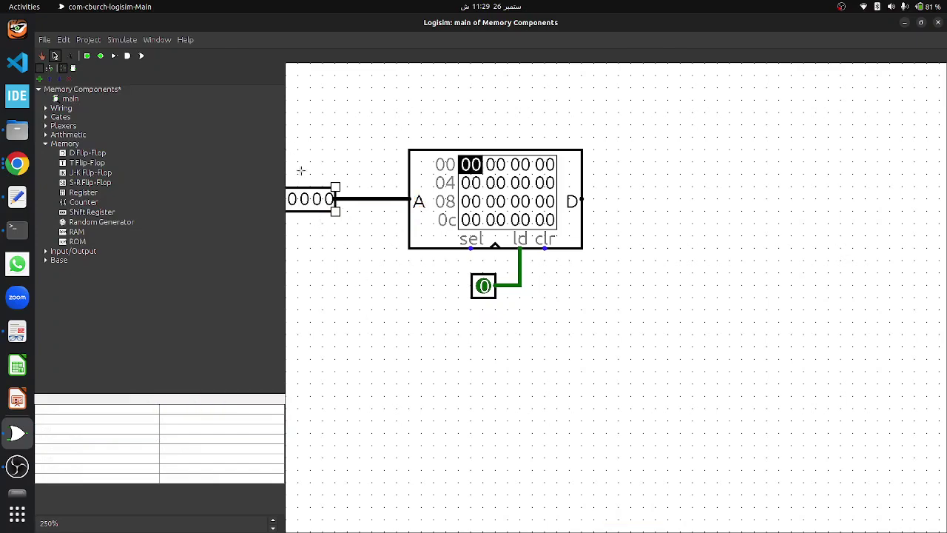
- Move the RAM and its 8-bit address pin to the right so the whole pin fits on the canvas
drag(298, 157, 653, 358)
drag(455, 222, 507, 227)
drag(320, 203, 391, 205)
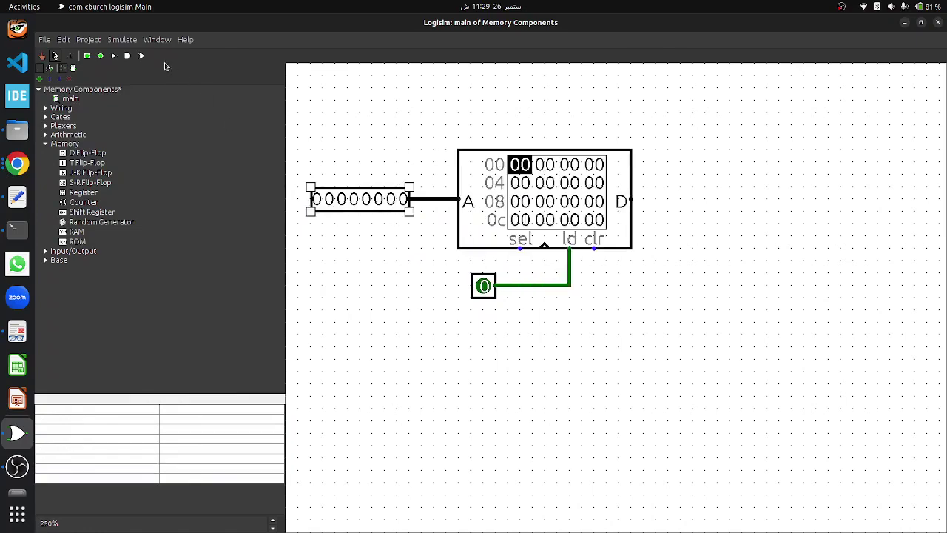
- Add an output pin wired to the RAM's data port D and set its data bits to 8
click(101, 55)
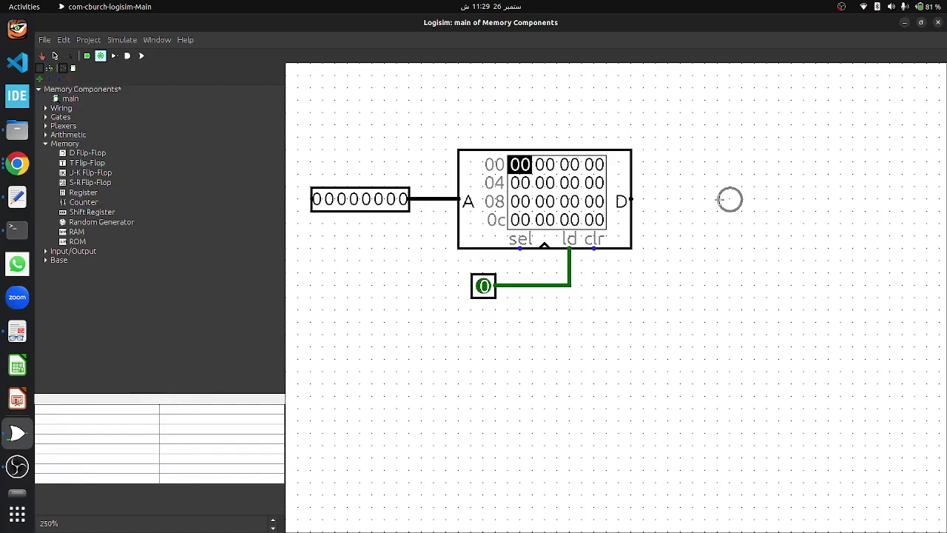
click(732, 200)
drag(715, 200, 630, 202)
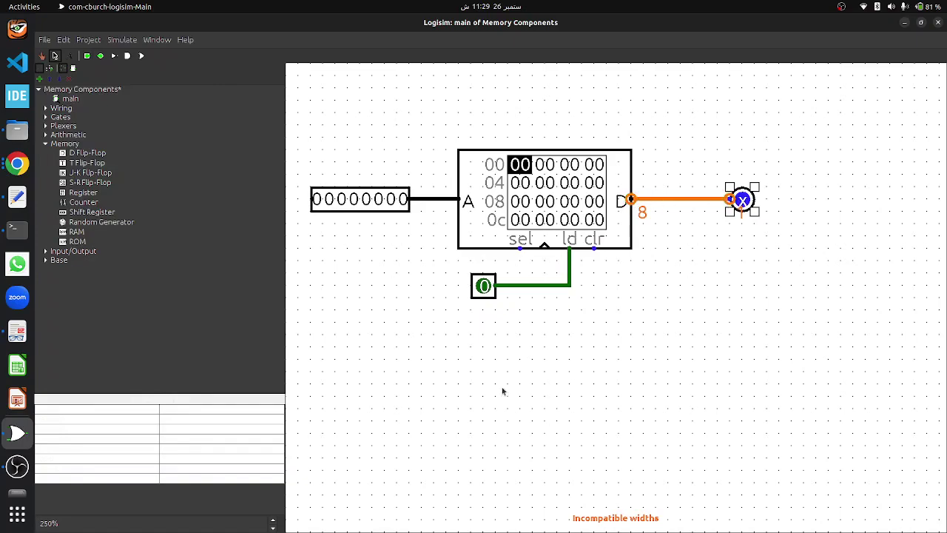
click(196, 429)
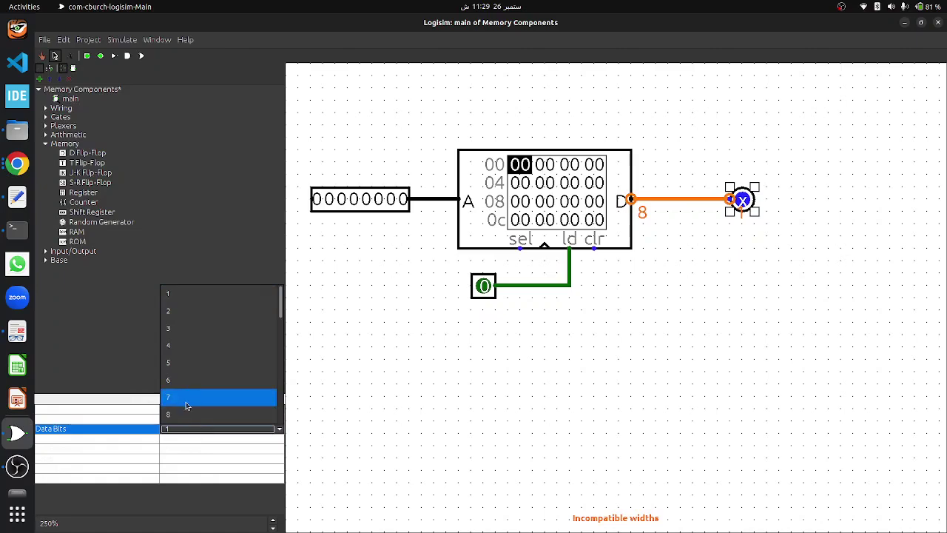
click(186, 414)
click(506, 399)
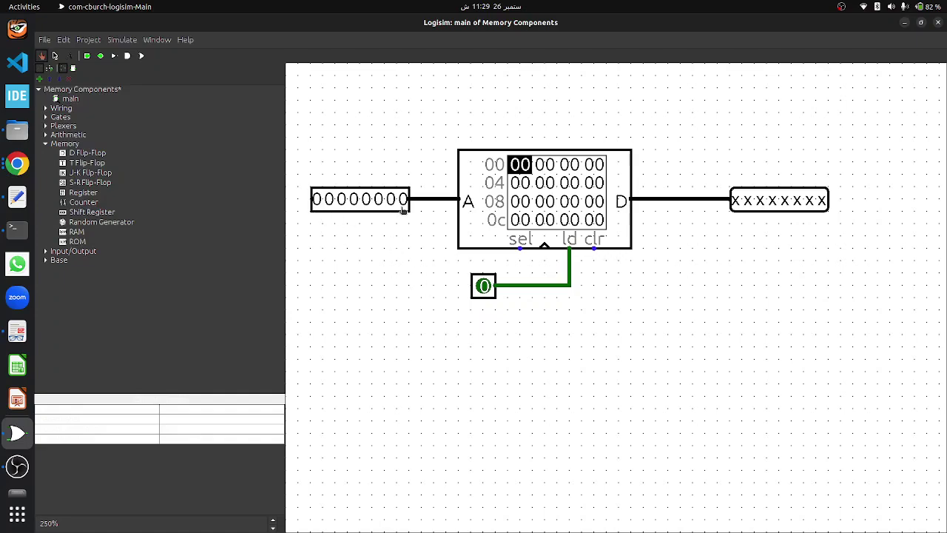
- Store 45 at RAM address 00, 34 at address 06 and 67 at address 08
click(523, 169)
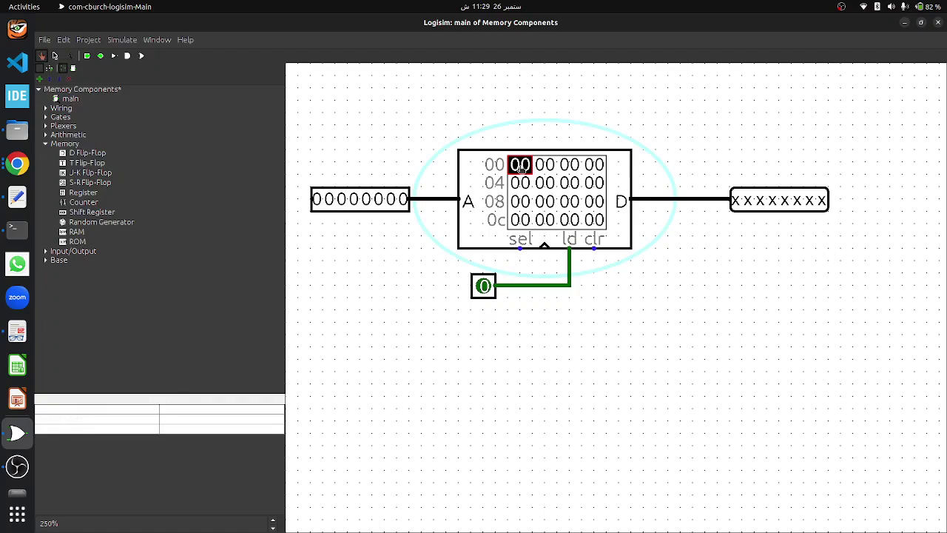
text(45)
click(570, 184)
text(34)
click(522, 203)
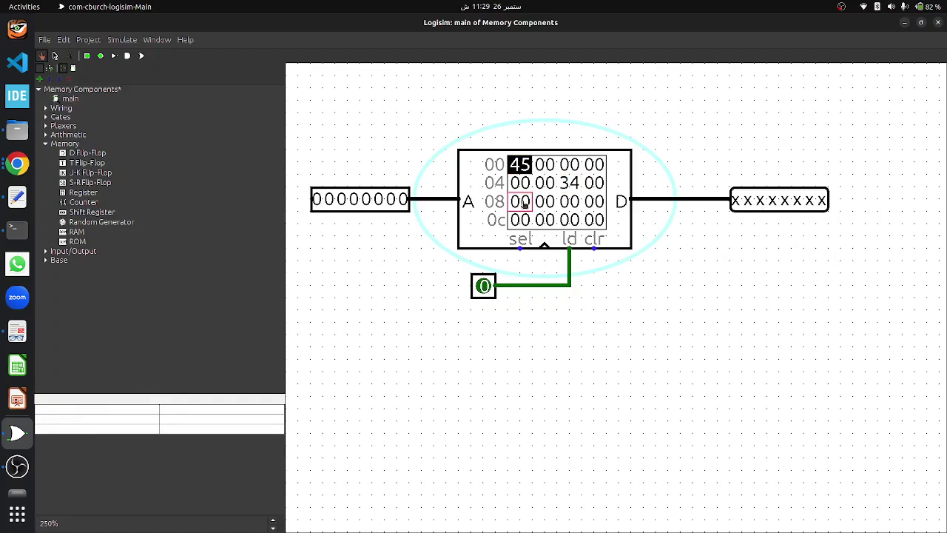
text(67)
- Store 02 at RAM address 02 and 08 at address 0f
click(575, 170)
text(2)
click(595, 221)
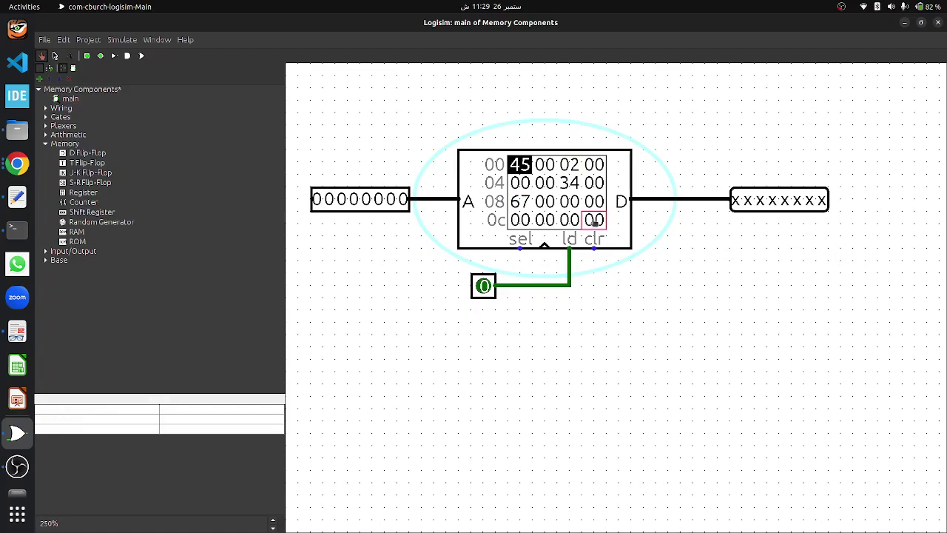
text(8)
key(Return)
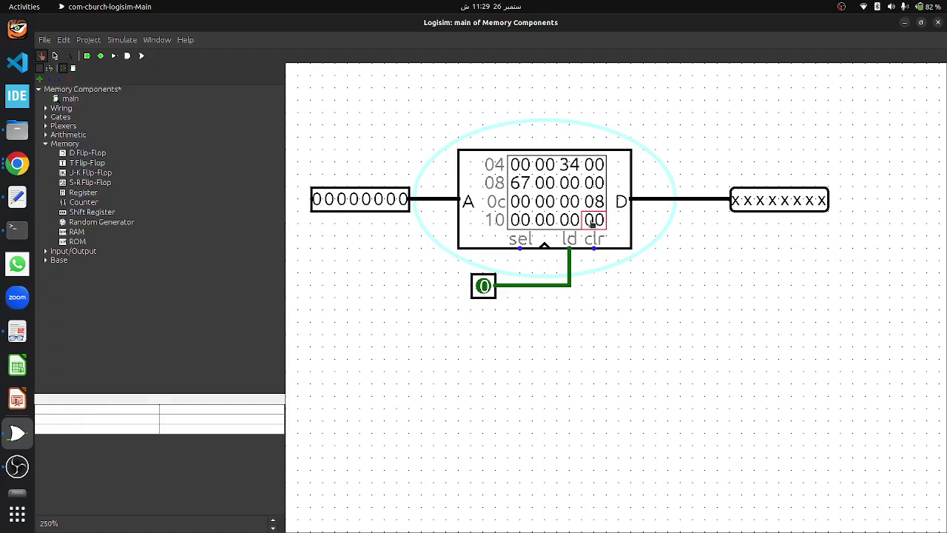
- Switch the ld input to 1 and set the address to 00001000 to read the RAM cell at 08
key(Down)
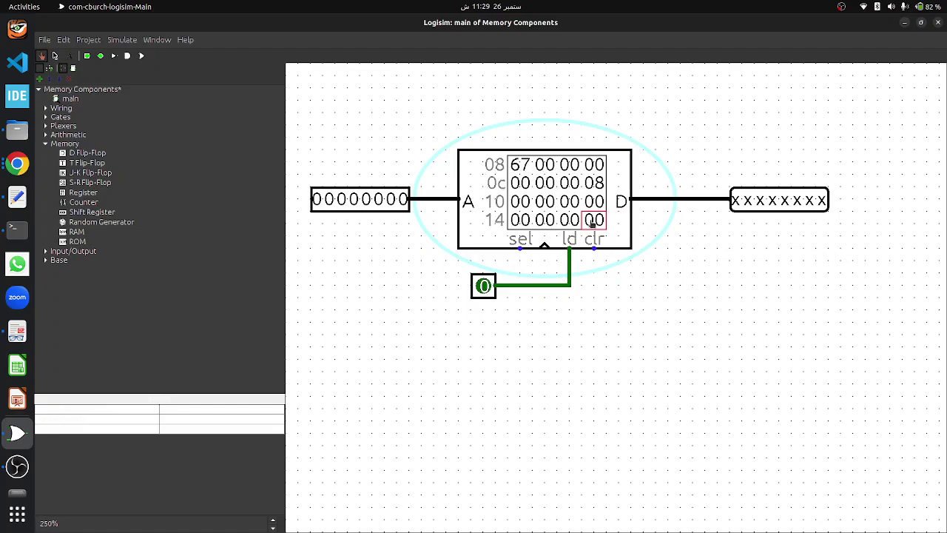
click(521, 167)
click(484, 287)
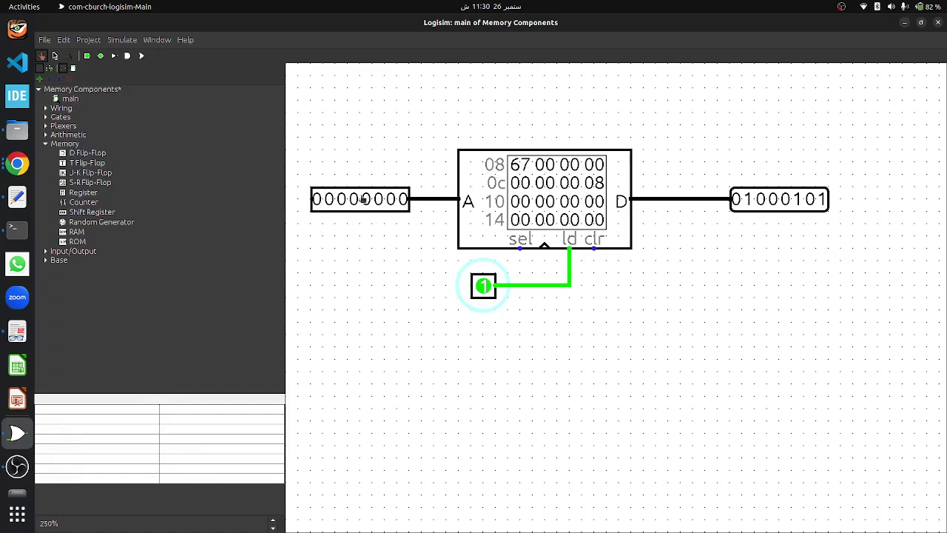
click(364, 199)
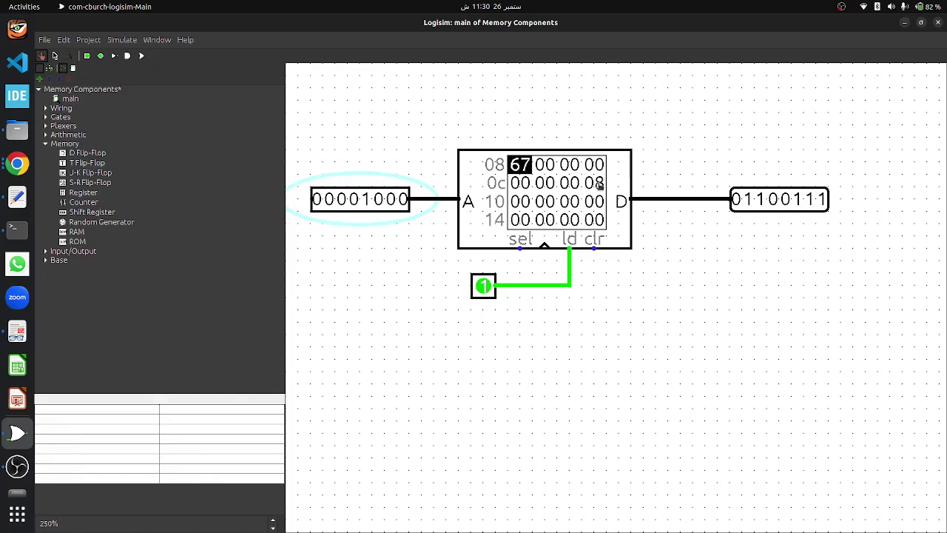
- Set the address input to 00001111 to read the RAM cell at 0f
click(380, 202)
click(396, 203)
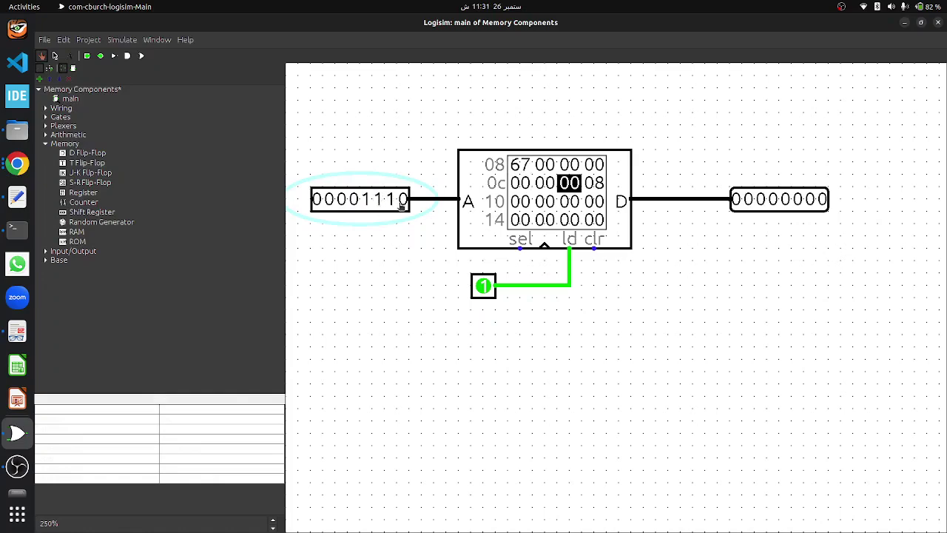
click(402, 203)
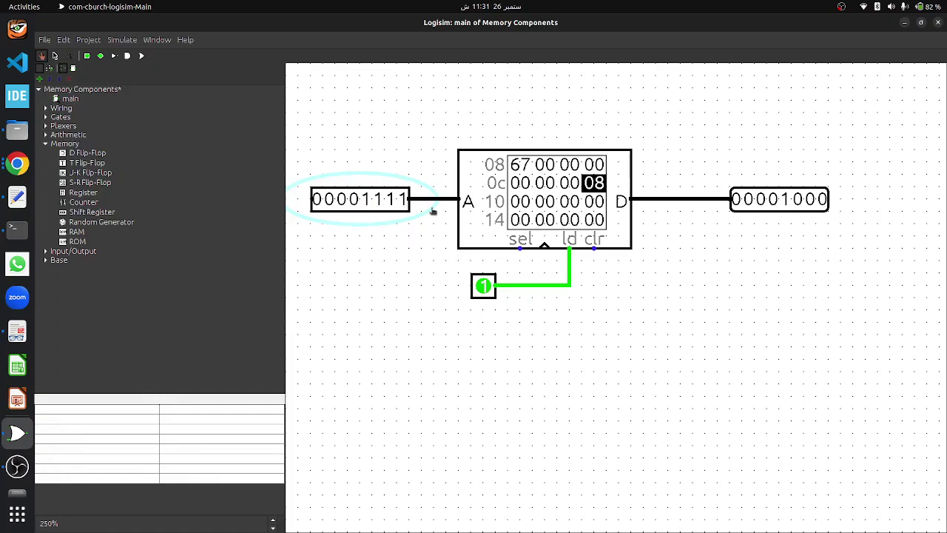
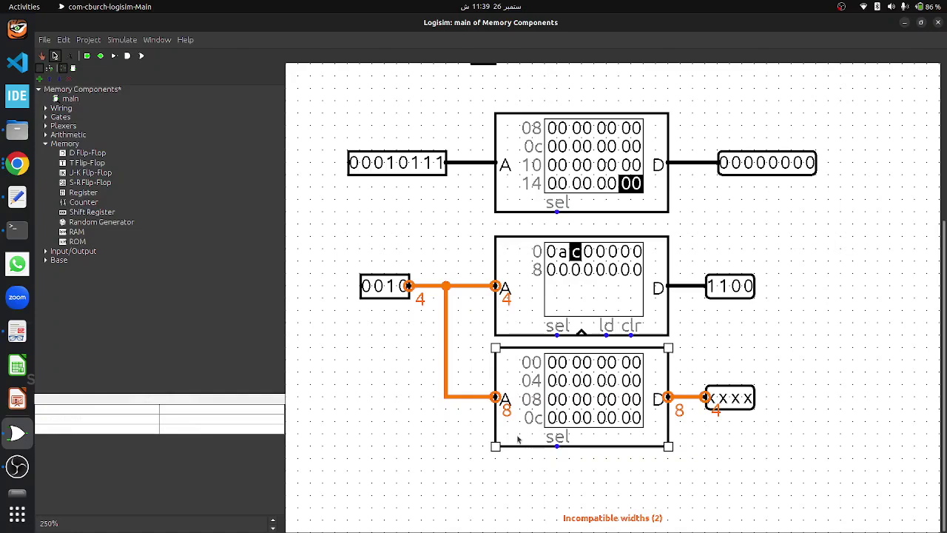
- Set both the address bit width and the data bit width of the lowest ROM to 4
click(184, 412)
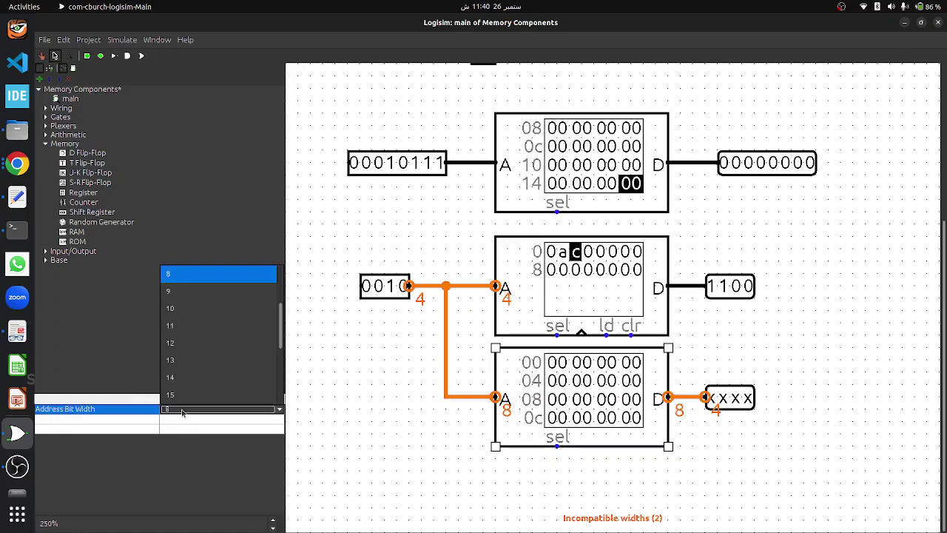
scroll(205, 326, up, 6)
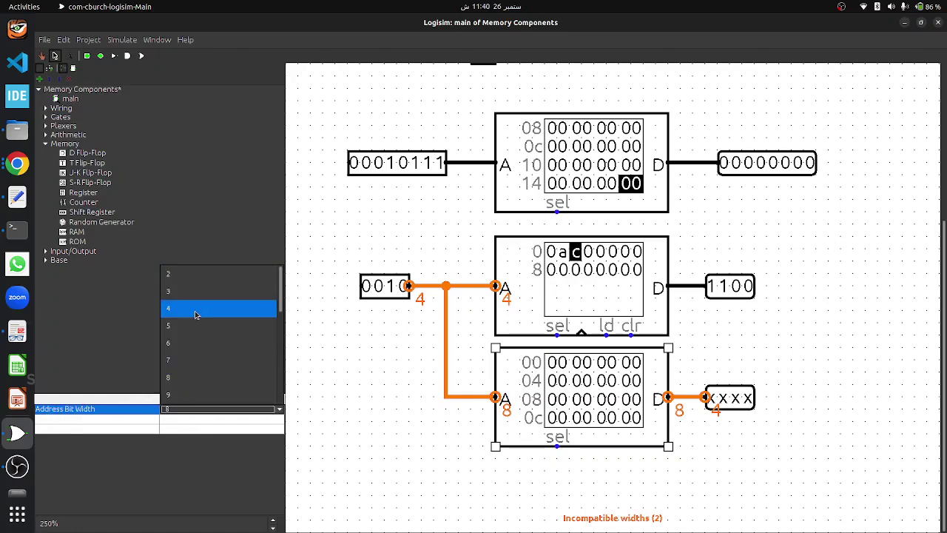
click(196, 311)
click(192, 417)
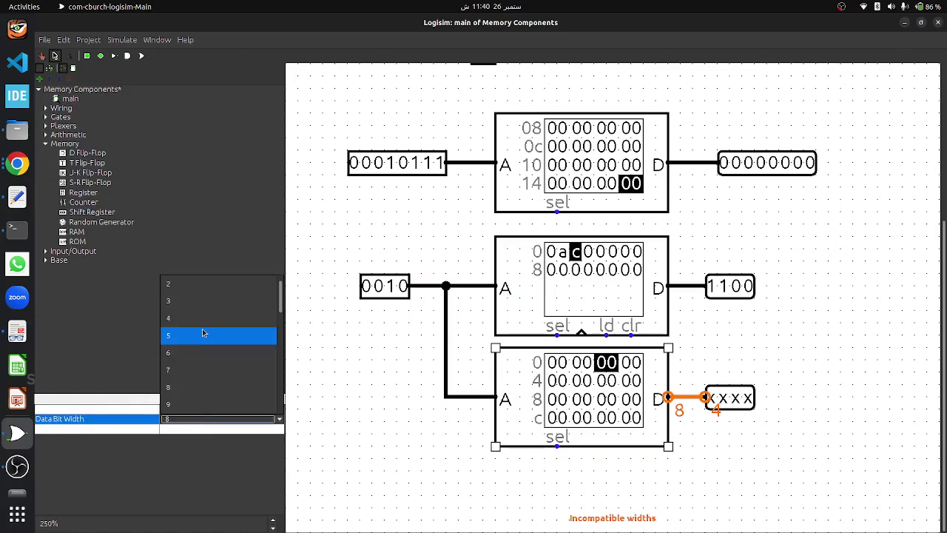
click(207, 318)
click(412, 450)
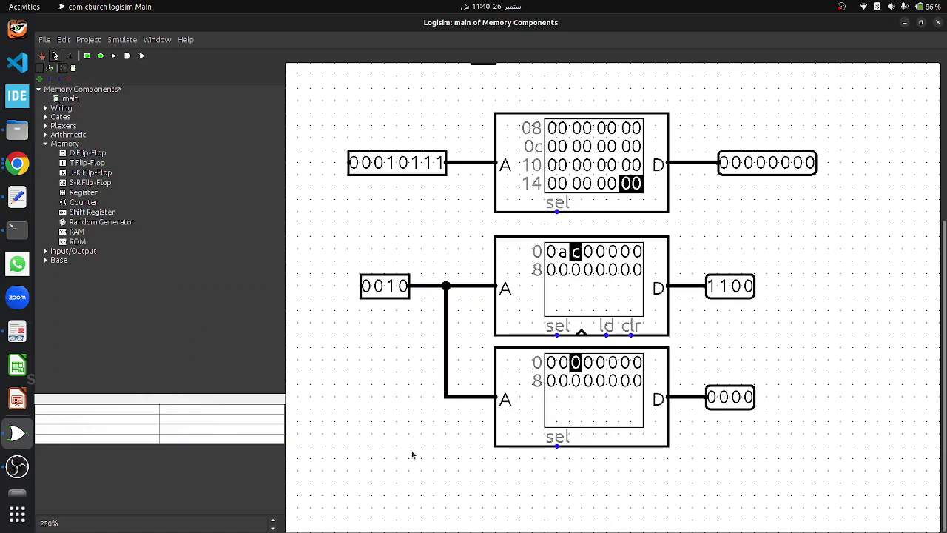
- Store 5 at address 1 and 8 at address 2 of the lowest ROM
click(42, 55)
click(567, 366)
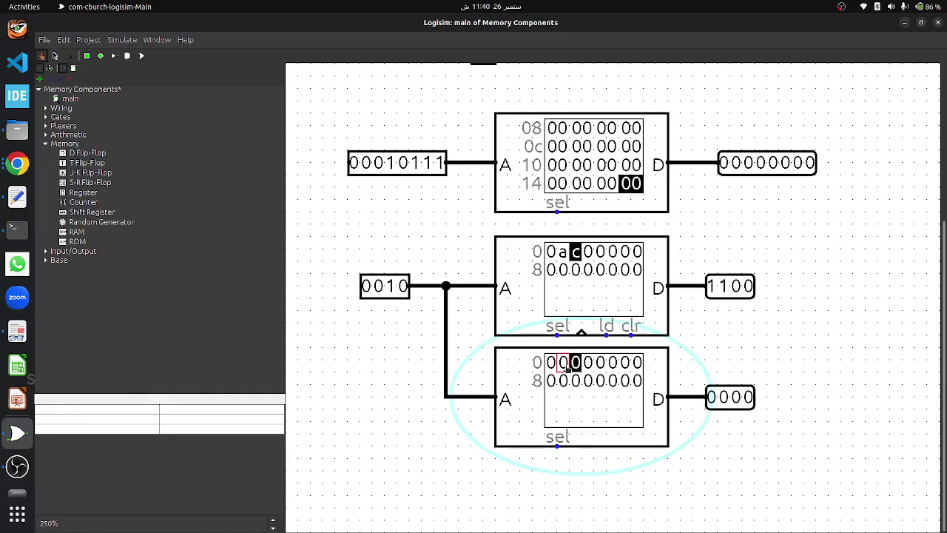
click(576, 370)
text(8)
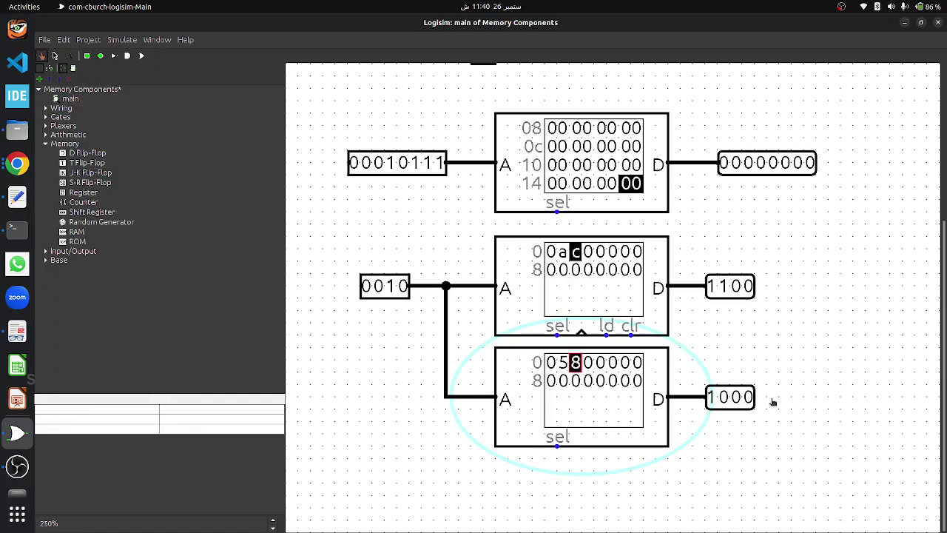
- Place a multiplexer beyond the RAM and ROM outputs and wire its input 0 to the 4-bit RAM's data output
click(55, 56)
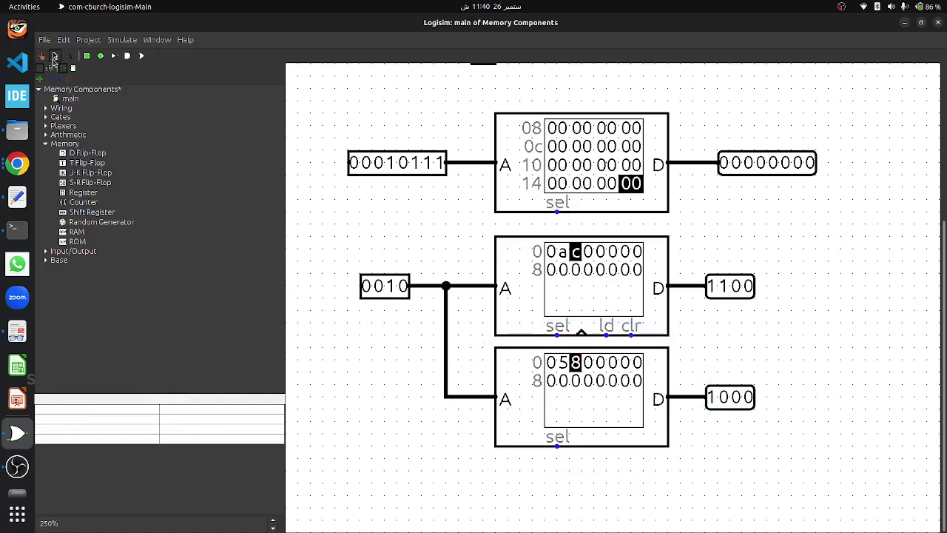
click(47, 126)
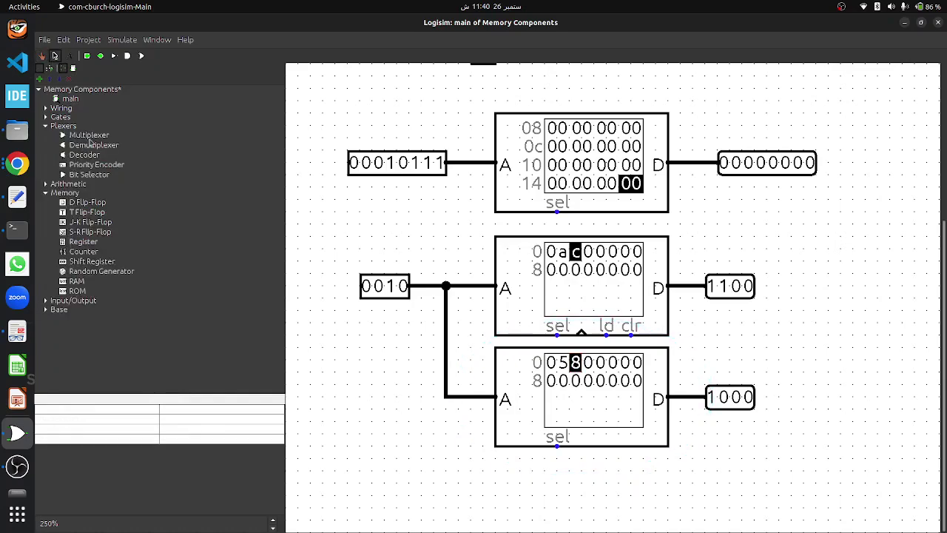
click(91, 137)
click(853, 347)
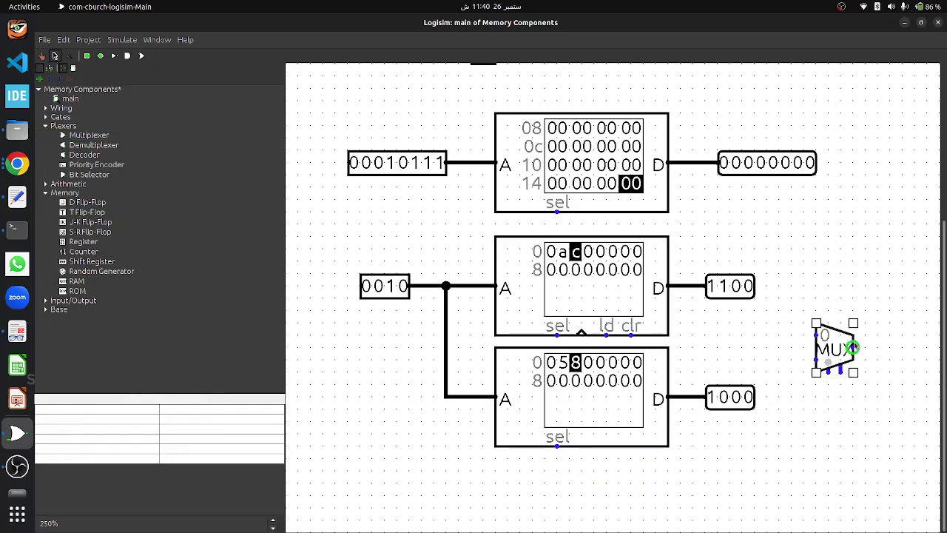
drag(816, 335, 691, 286)
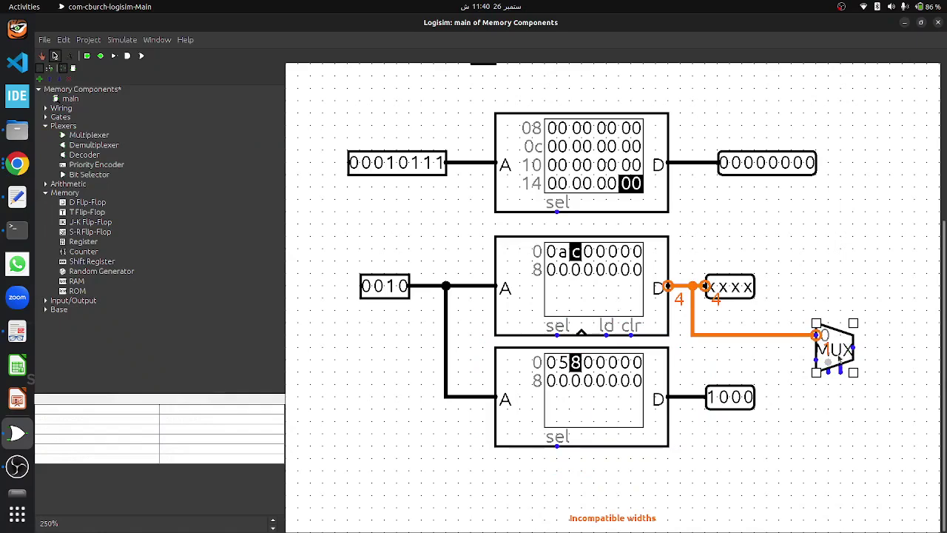
- Set the multiplexer's data bits to 4
click(183, 429)
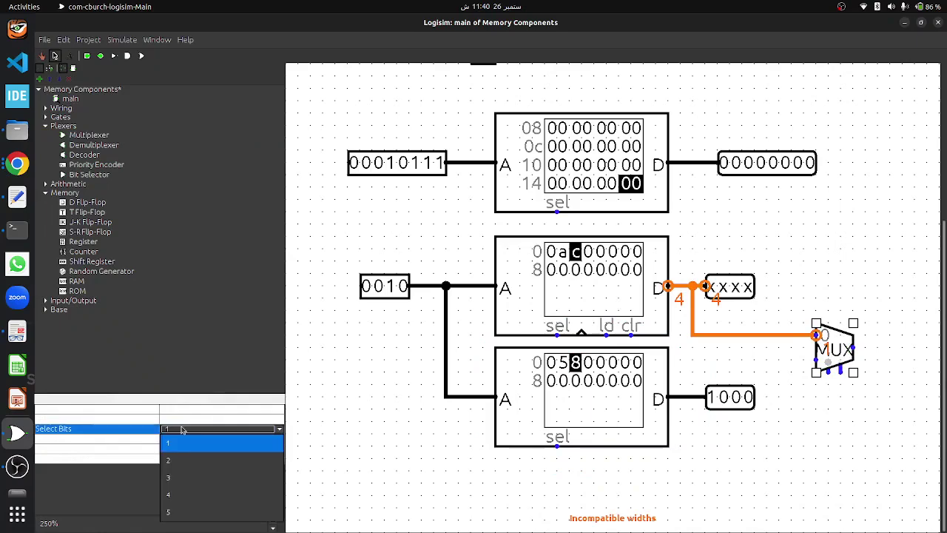
click(143, 439)
click(143, 440)
click(186, 439)
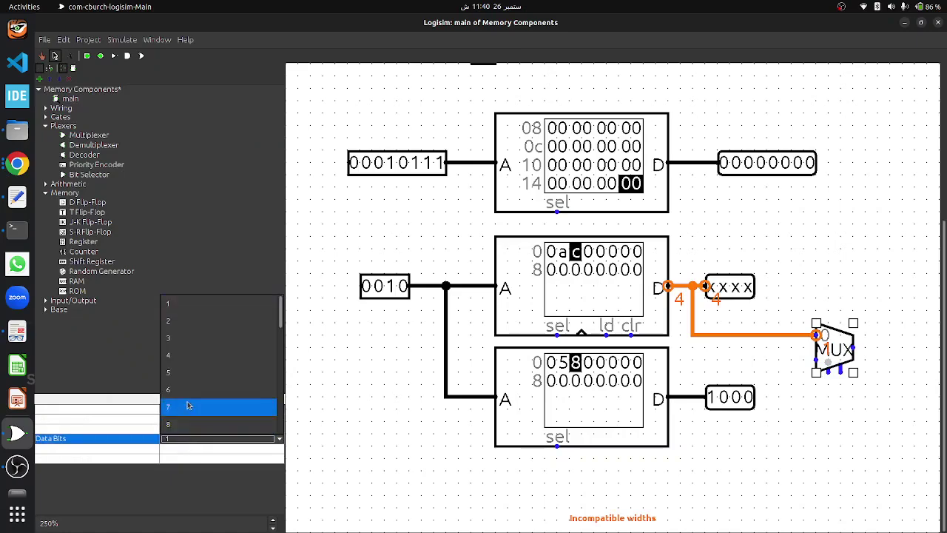
click(190, 355)
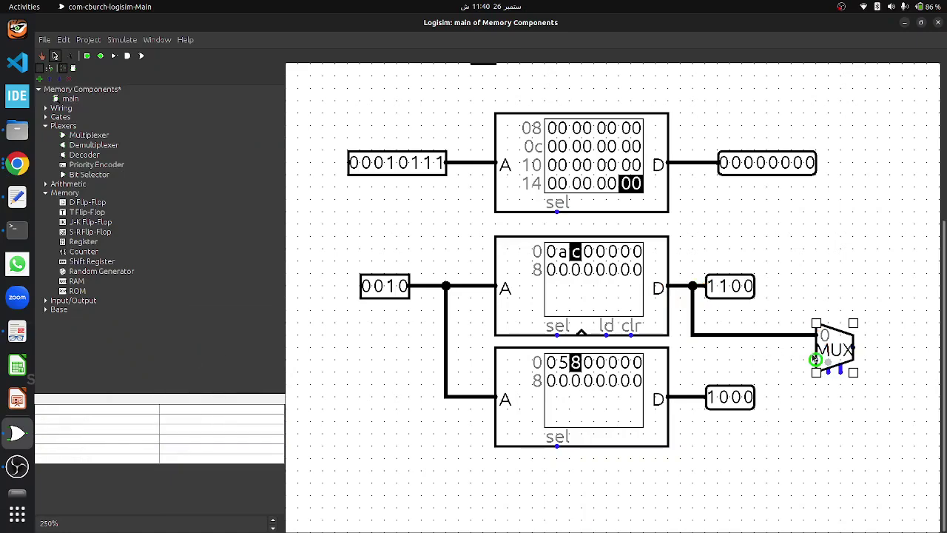
- Wire the lowest ROM's data output to multiplexer input 1 and attach a duplicated 4-bit output pin to the multiplexer's output
mouse_move(815, 359)
mouse_down()
mouse_move(703, 372)
mouse_move(692, 396)
mouse_move(899, 351)
mouse_move(854, 348)
mouse_up()
click(737, 398)
key(ctrl+d)
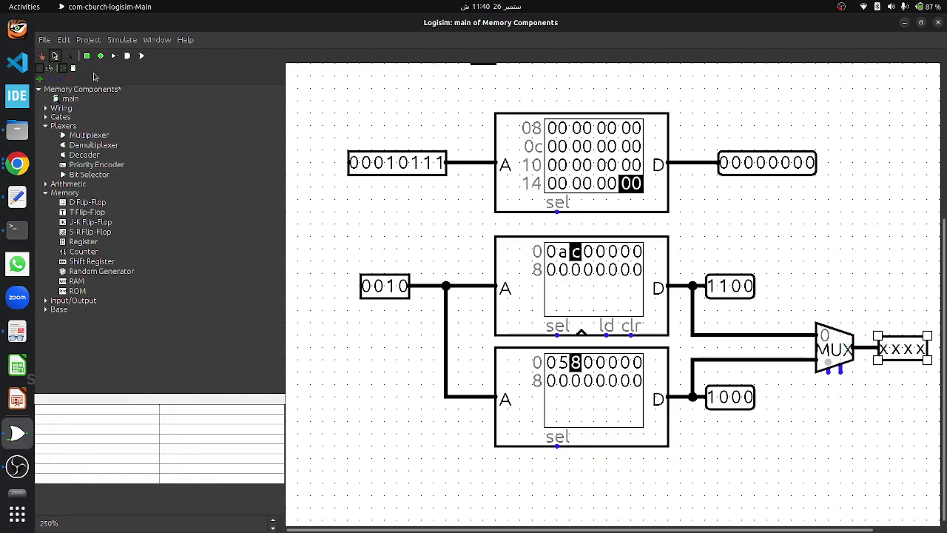
- Place a 1-bit input pin below the multiplexer and set the multiplexer's Include Enable option to No
click(87, 56)
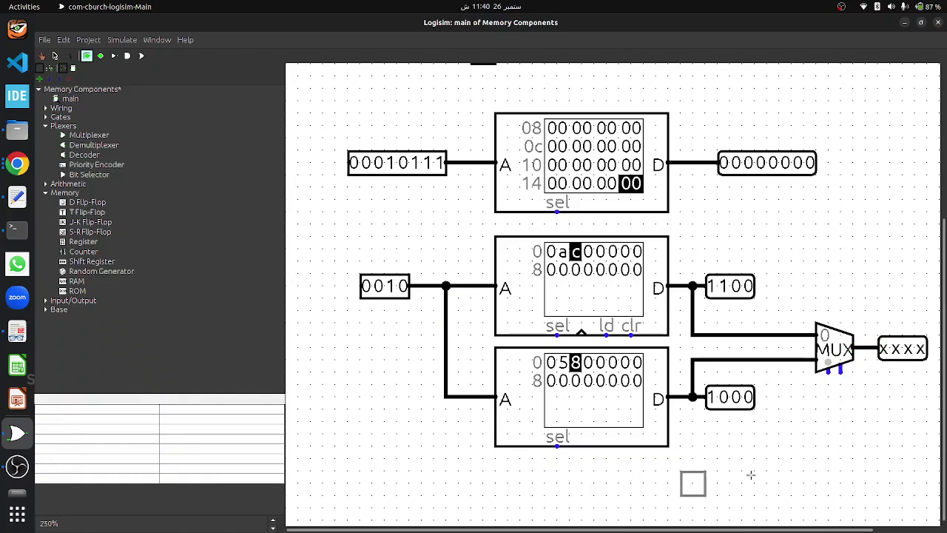
click(792, 459)
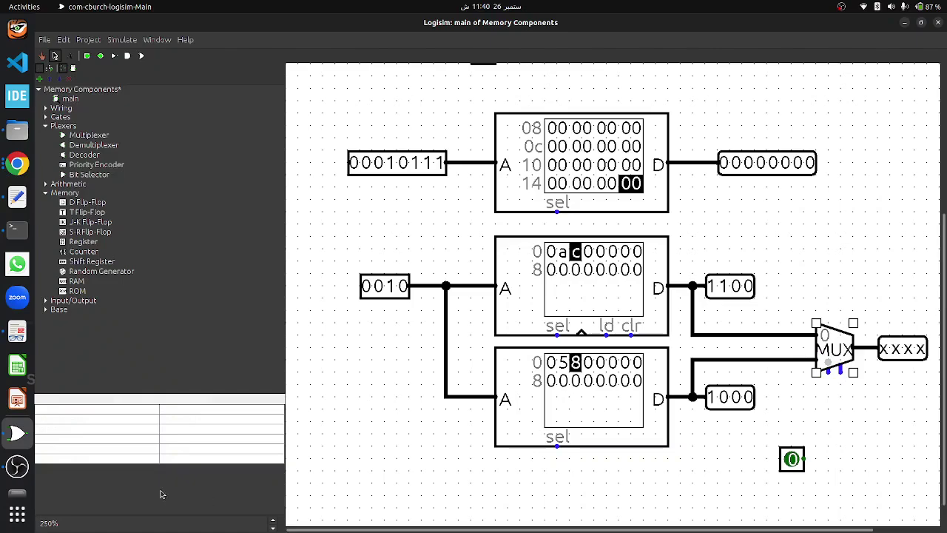
click(194, 448)
click(149, 467)
click(170, 457)
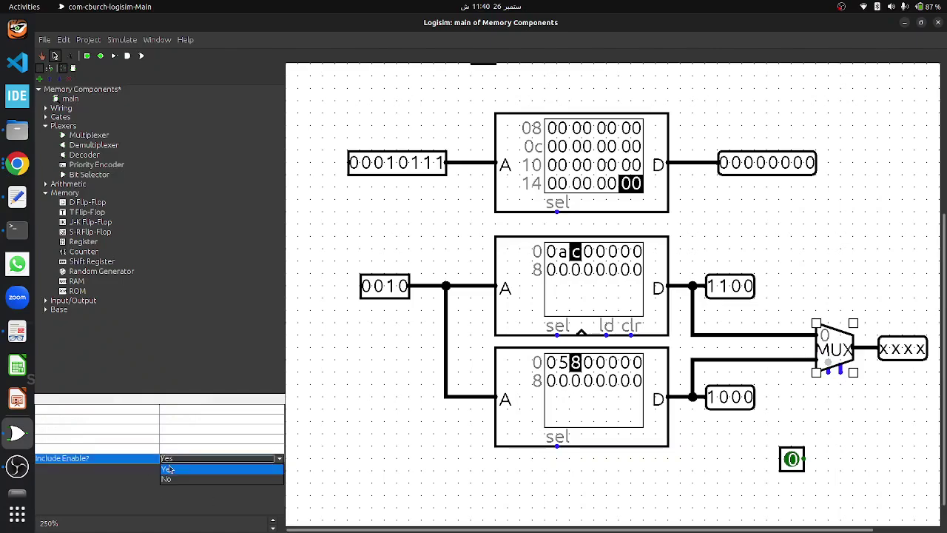
click(168, 469)
- Wire the new input pin to the multiplexer's select input and move the pin up closer to it
drag(804, 459, 828, 370)
drag(790, 464, 788, 430)
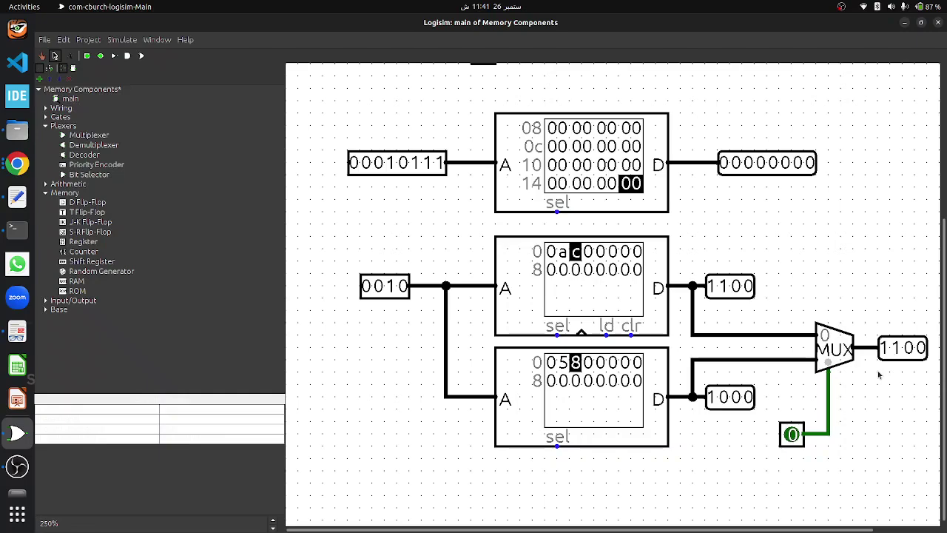
- Set the shared address input to 0001 and switch the multiplexer's select input to 1 to output the ROM's value
click(43, 56)
click(390, 292)
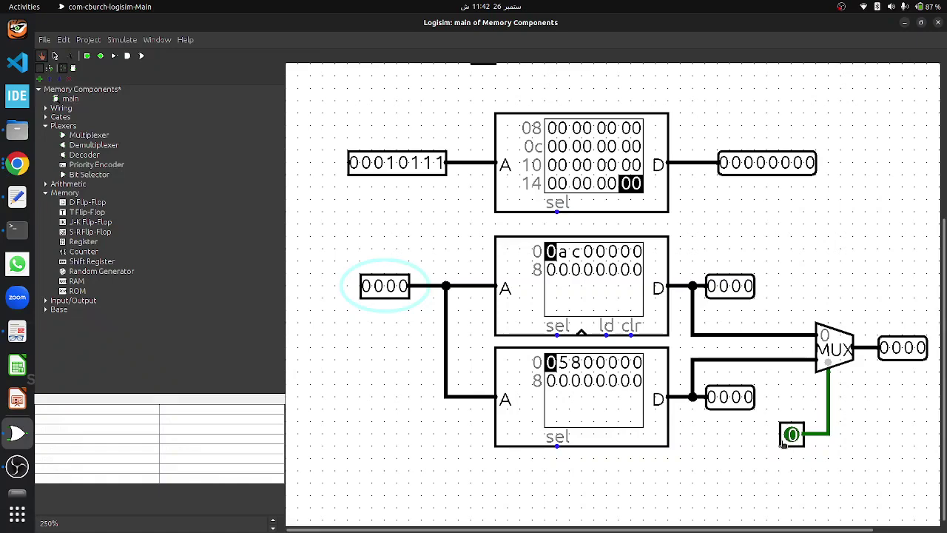
click(404, 290)
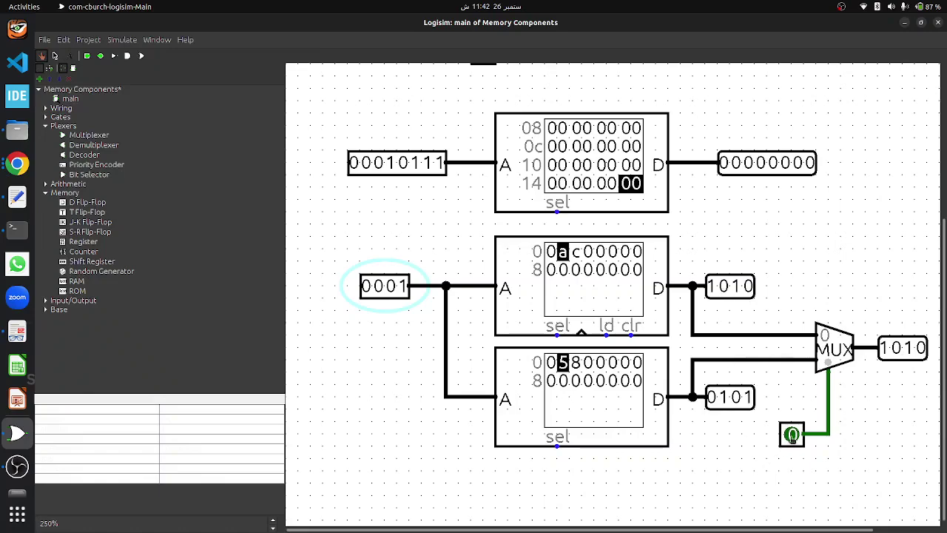
click(792, 436)
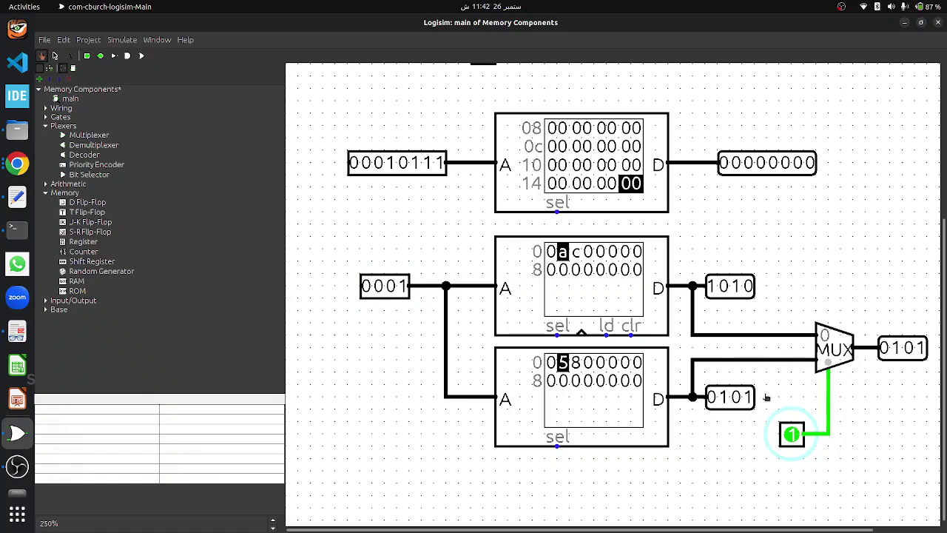
- Set the shared address input to 0010 and switch the multiplexer's select input to 0 to output the RAM's value
click(393, 287)
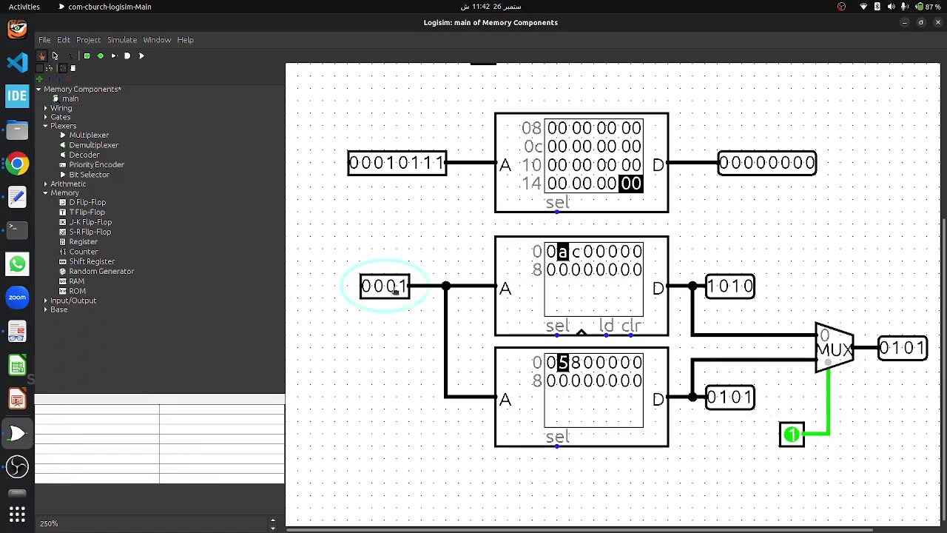
click(403, 287)
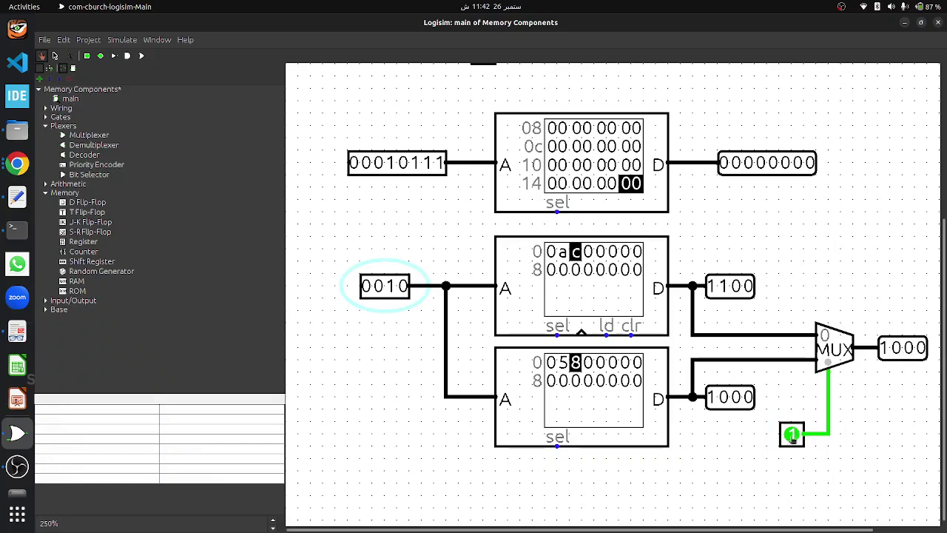
click(792, 434)
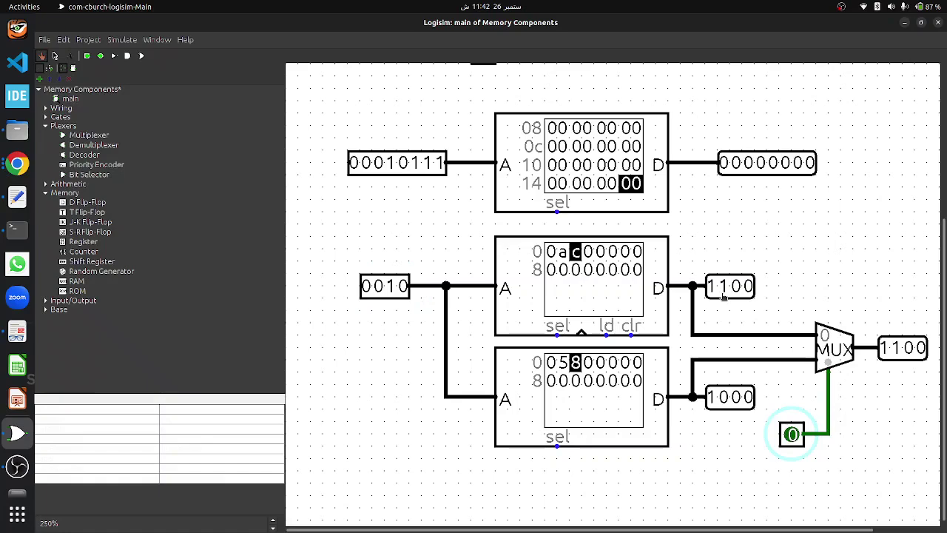
key(alt+Tab)
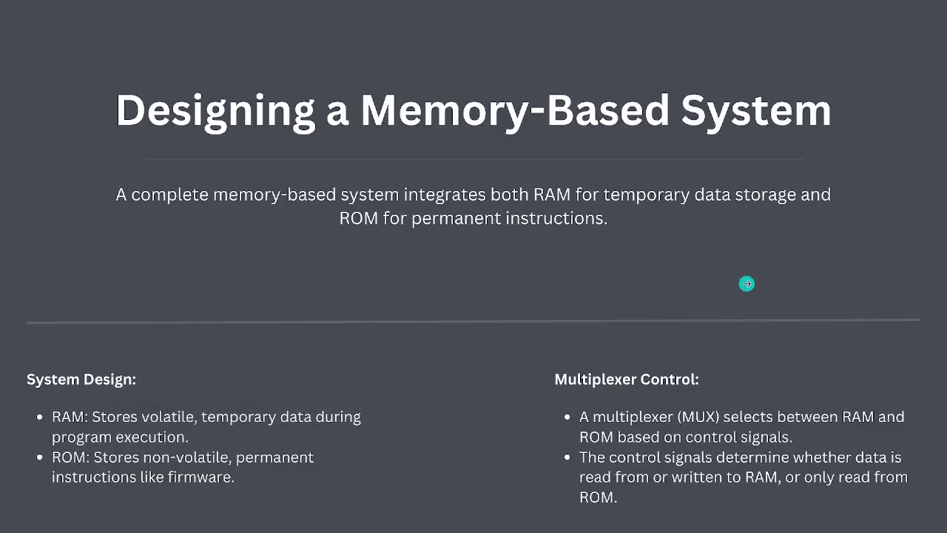
click(746, 284)
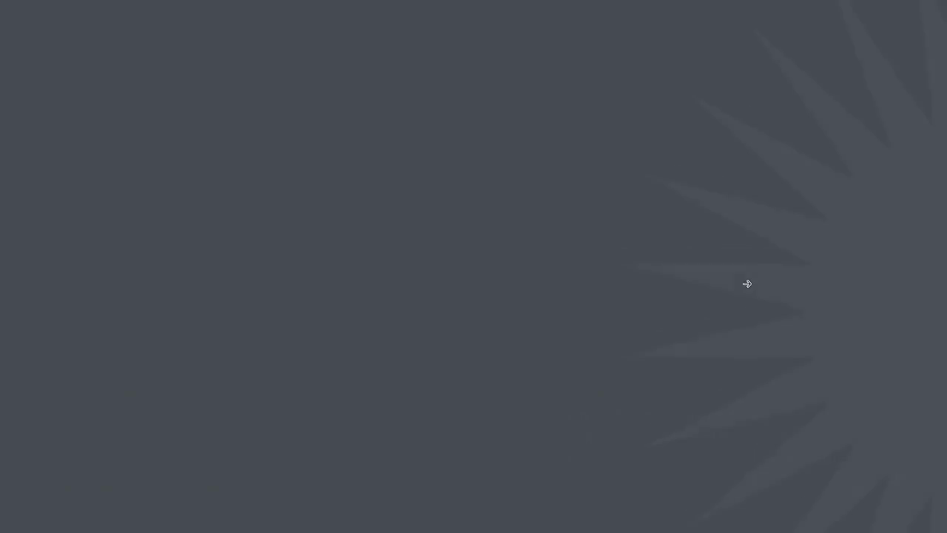